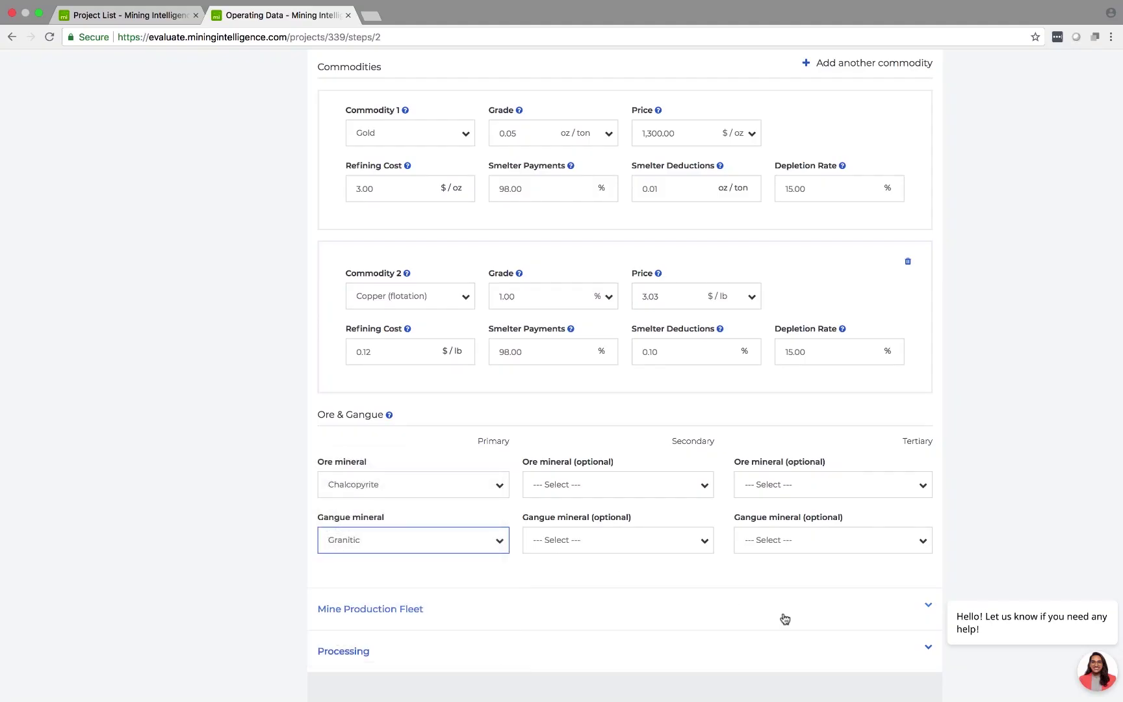
Expand the Mine Production Fleet section and review the preselected ore and waste equipment.
scroll(848, 617, "down", 4)
left_click(928, 389)
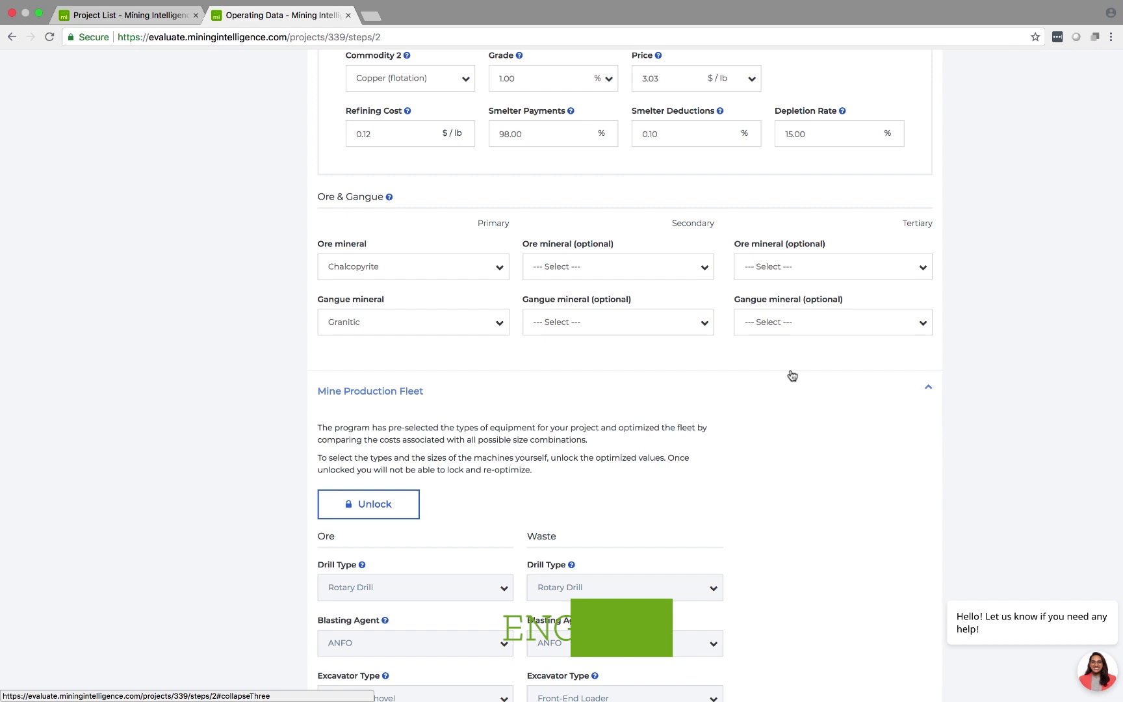
scroll(767, 377, "down", 6)
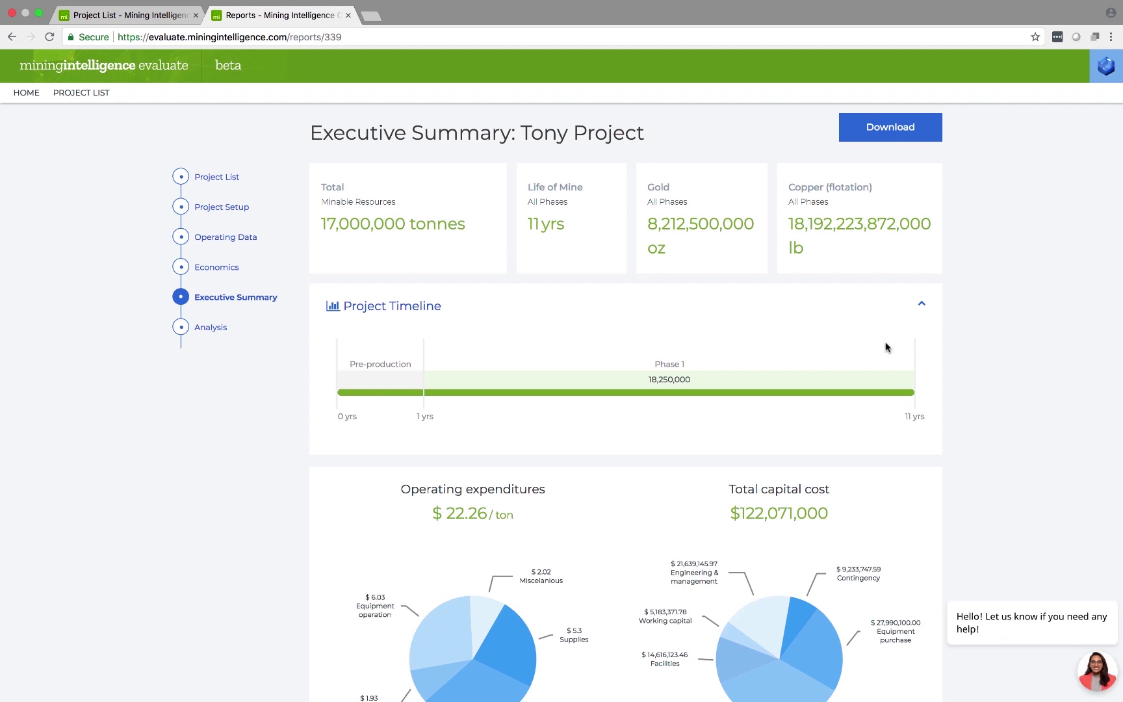
Open the project's Analysis page and look over the Monte Carlo ranges for price and grade.
left_click(210, 327)
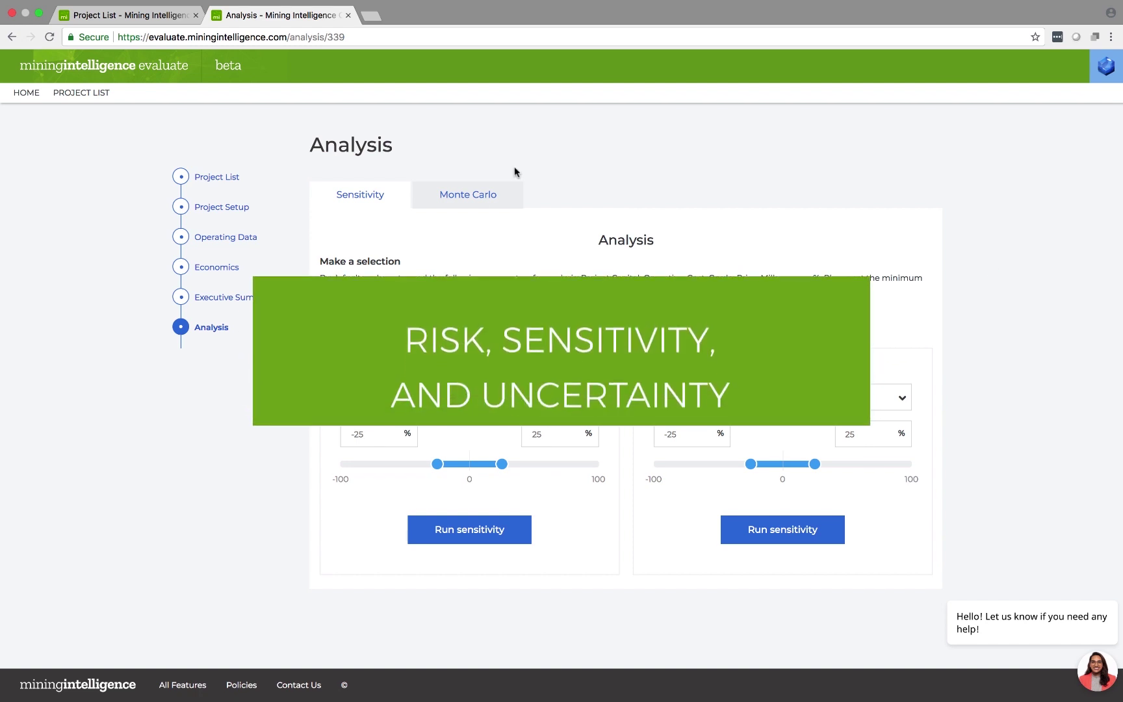
left_click(476, 195)
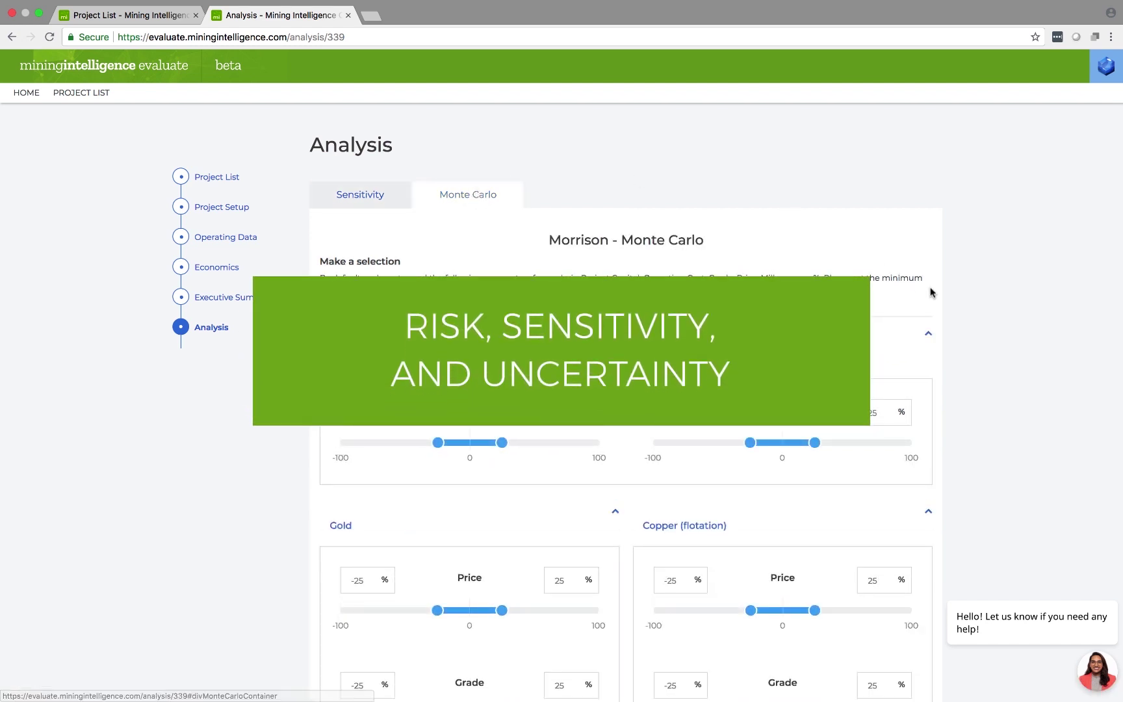
scroll(930, 291, "down", 5)
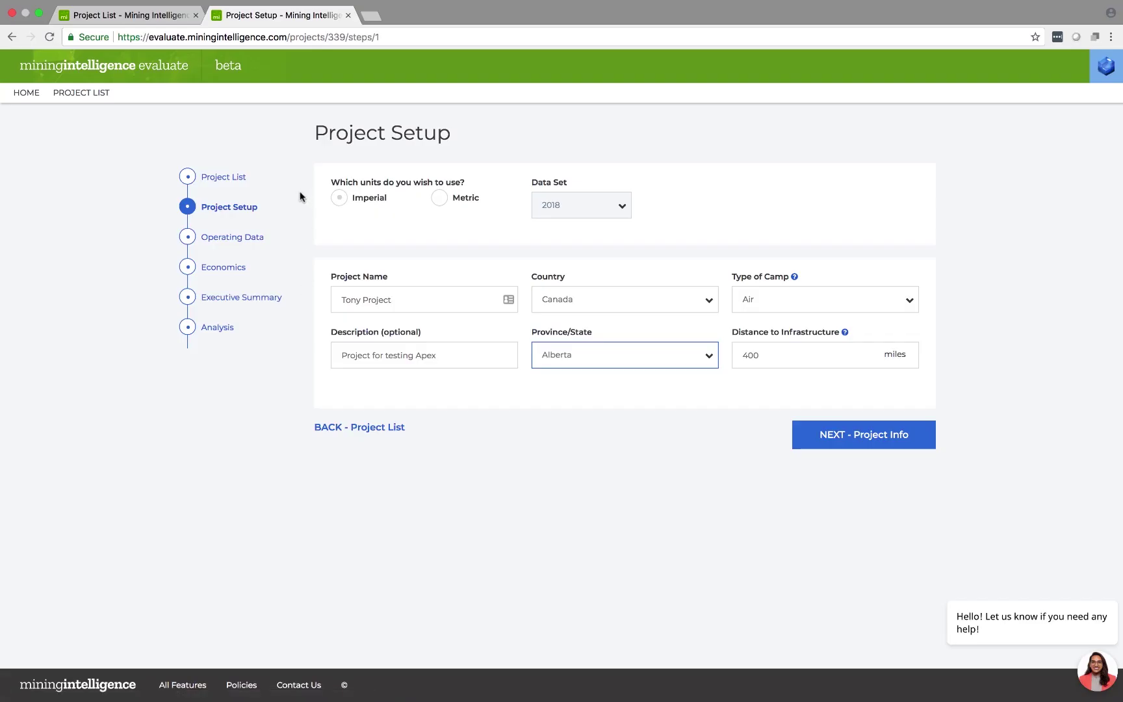
Review the project name, country and province options in Project Setup, keeping Canada and Alberta.
left_click(405, 297)
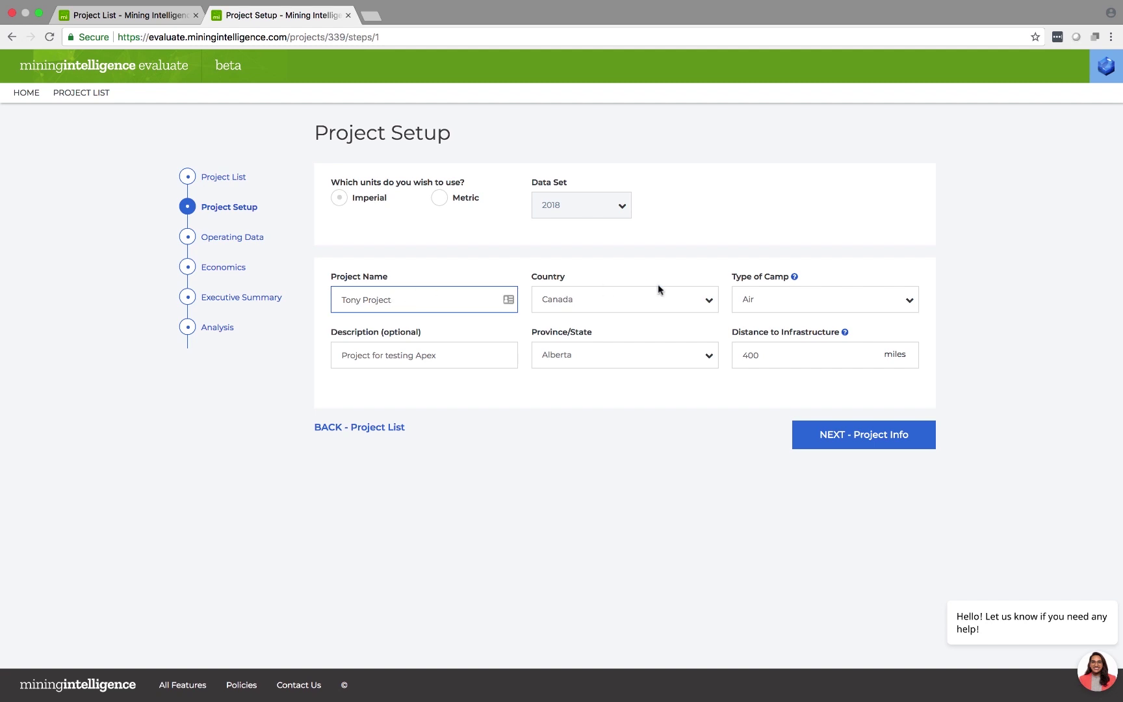
left_click(675, 304)
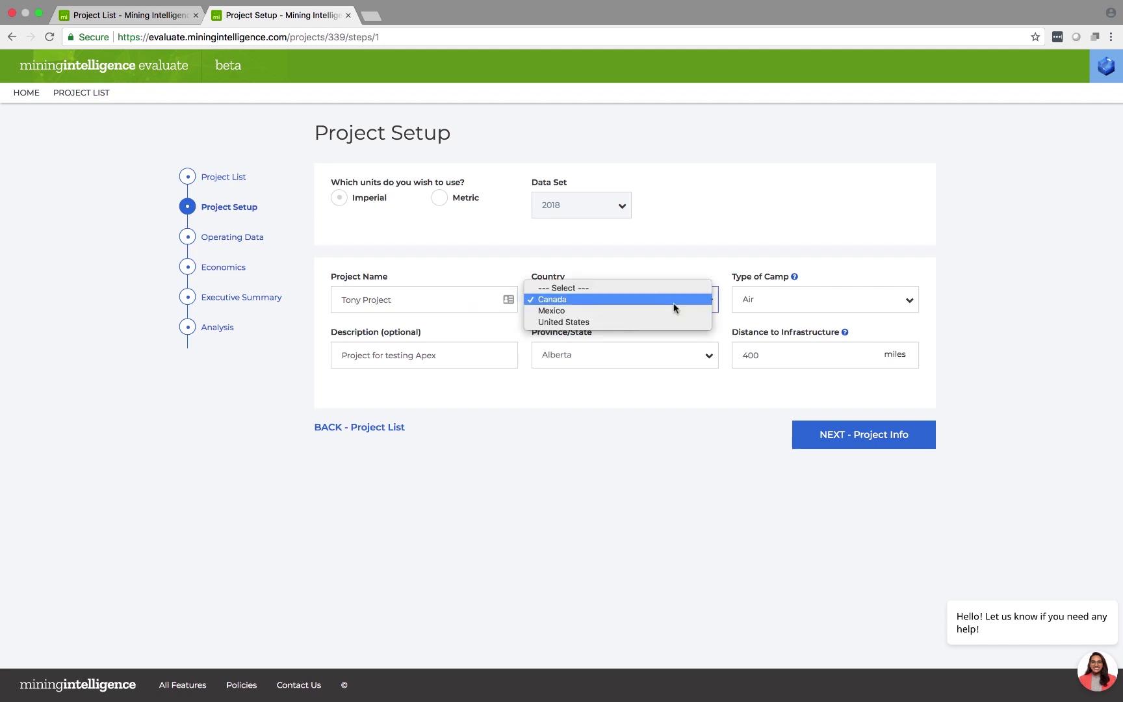
left_click(672, 300)
left_click(655, 359)
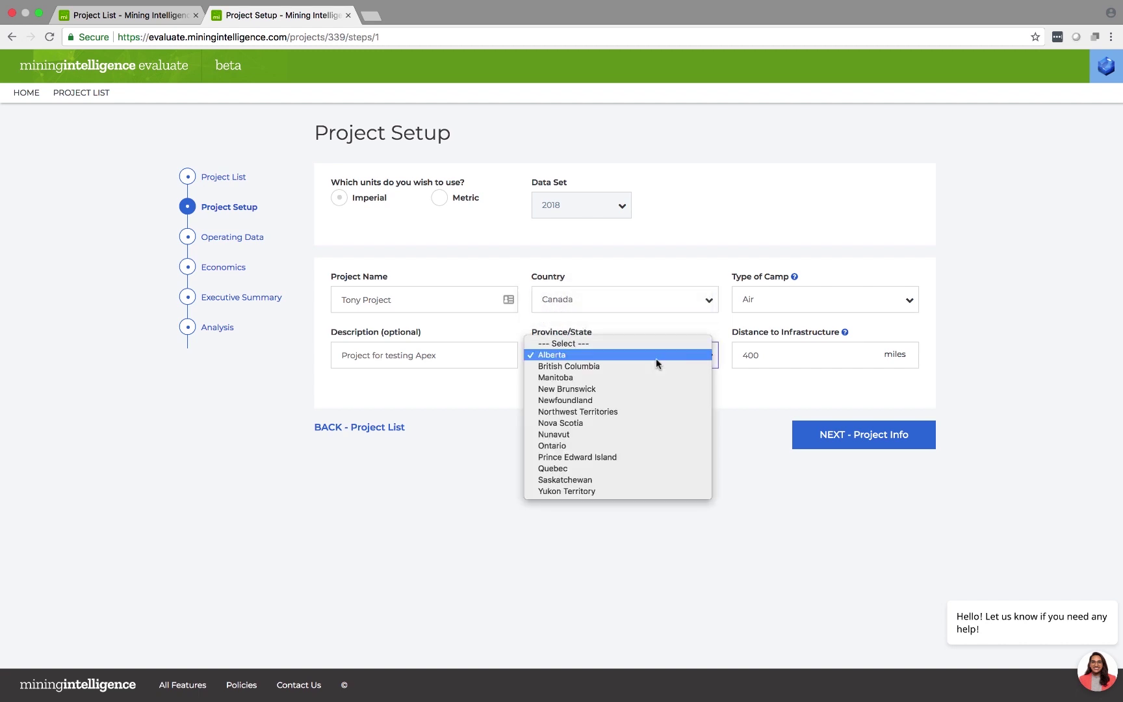
left_click(656, 360)
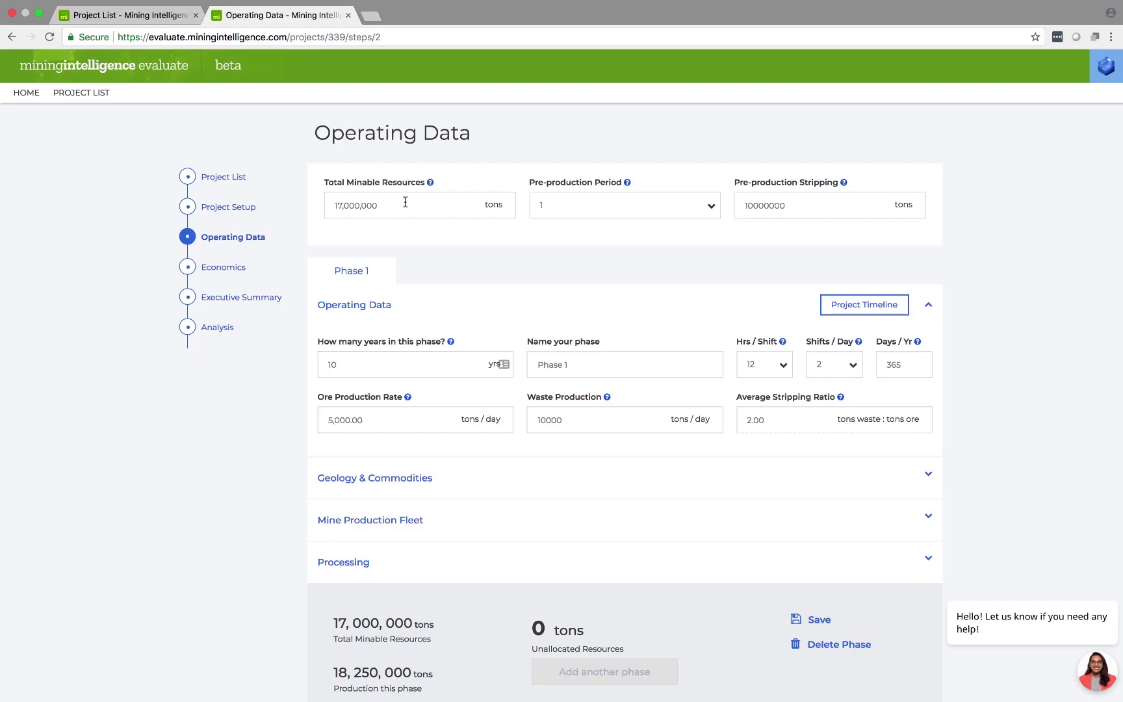
Review the Operating Data entries for minable resources, phase length and name, shift schedule, ore production rate and waste production.
left_click(405, 202)
left_click(350, 367)
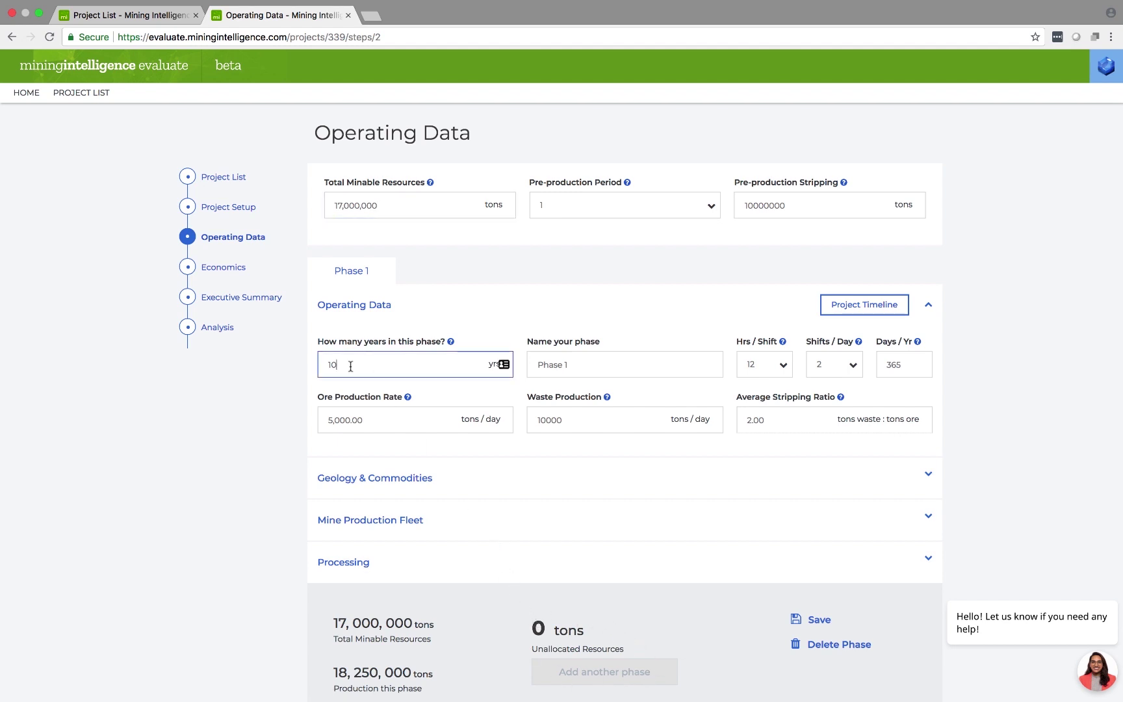
left_click(613, 374)
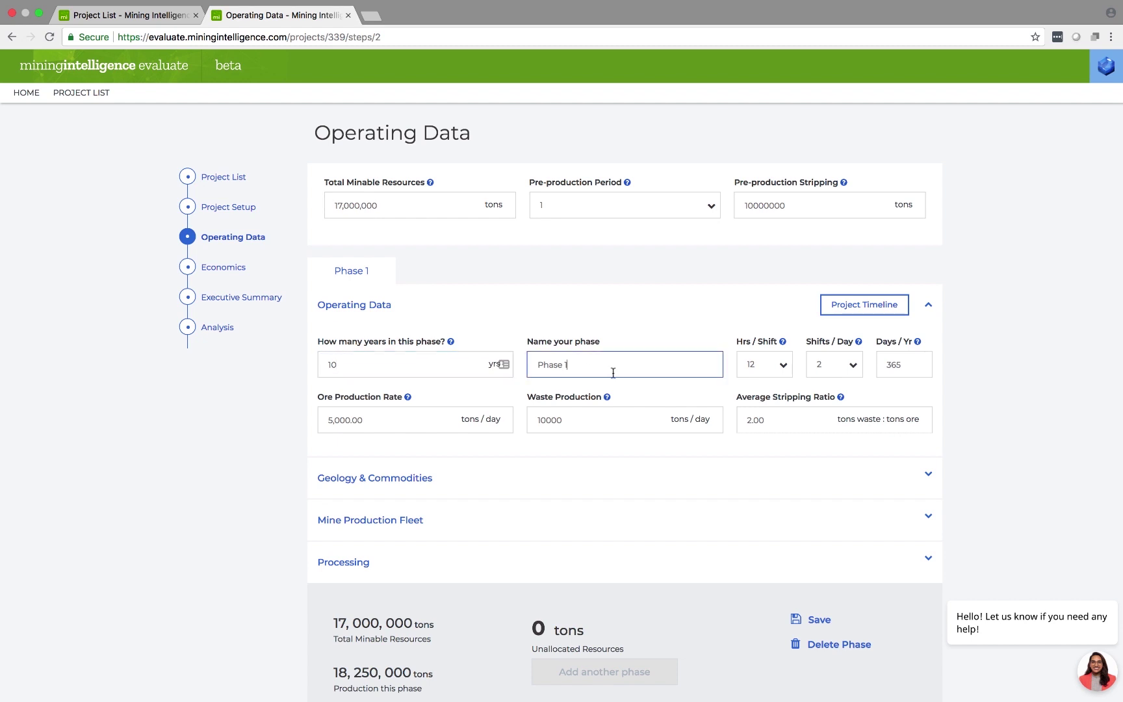
left_click(784, 365)
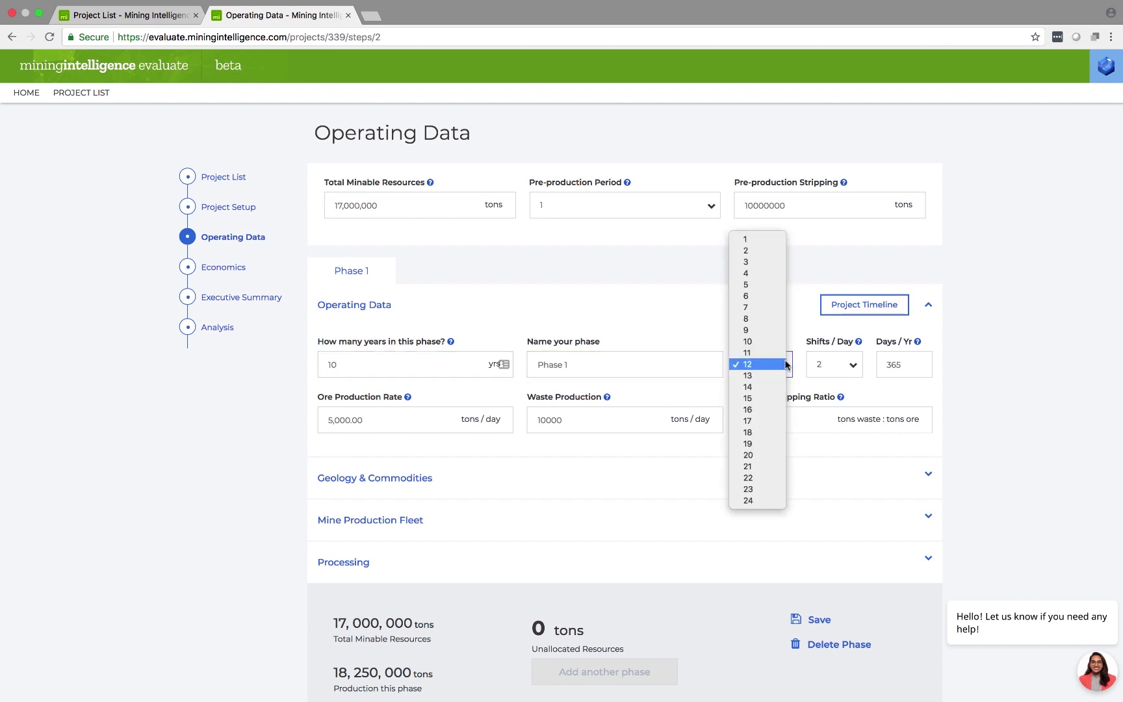
left_click(850, 368)
left_click(851, 368)
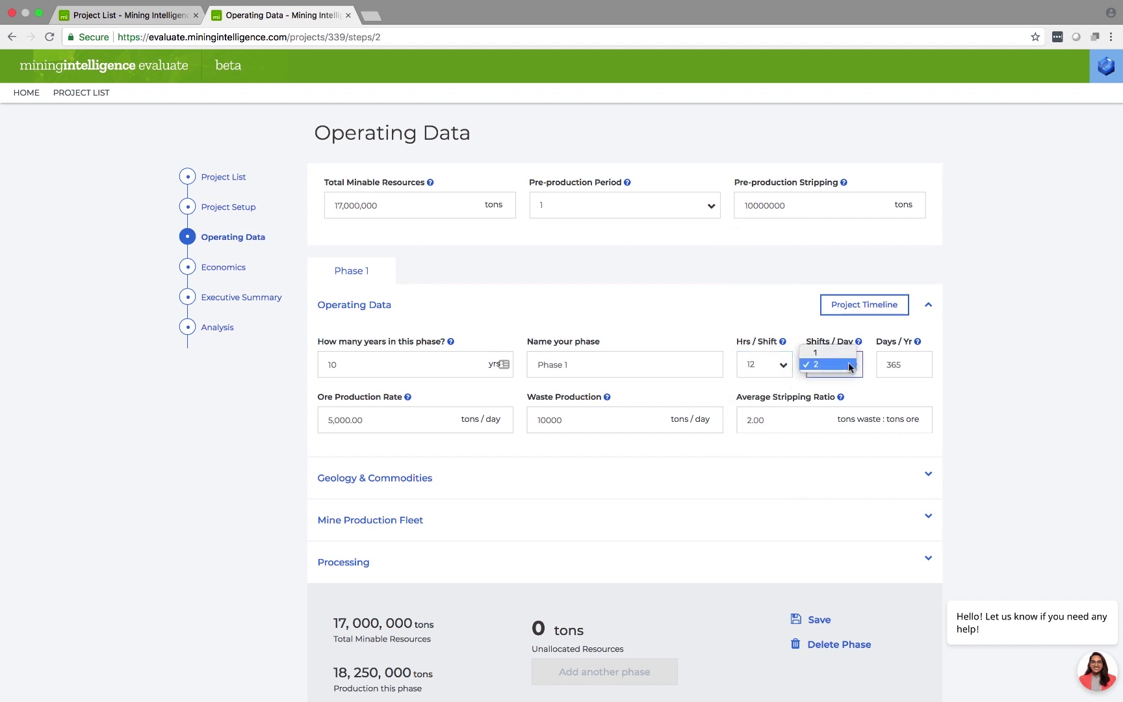
left_click(418, 426)
left_click(387, 424)
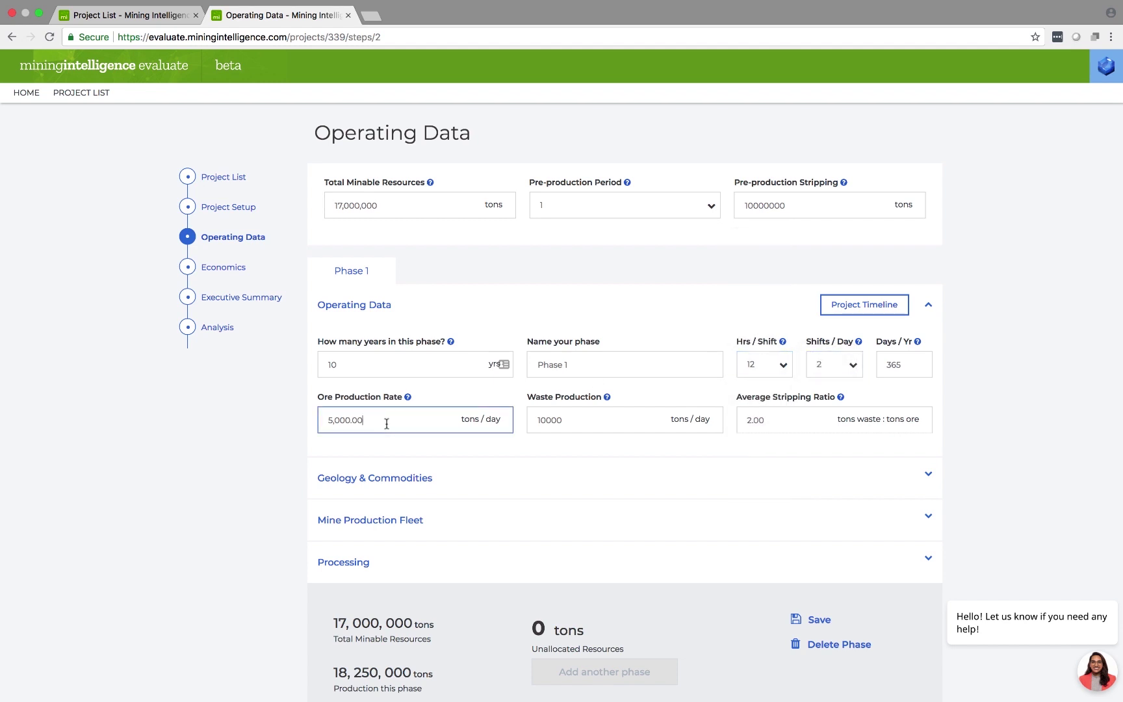
left_click(577, 421)
Expand Geology & Commodities and examine the deposit type choices and the first commodity's type, grade and price.
left_click(796, 479)
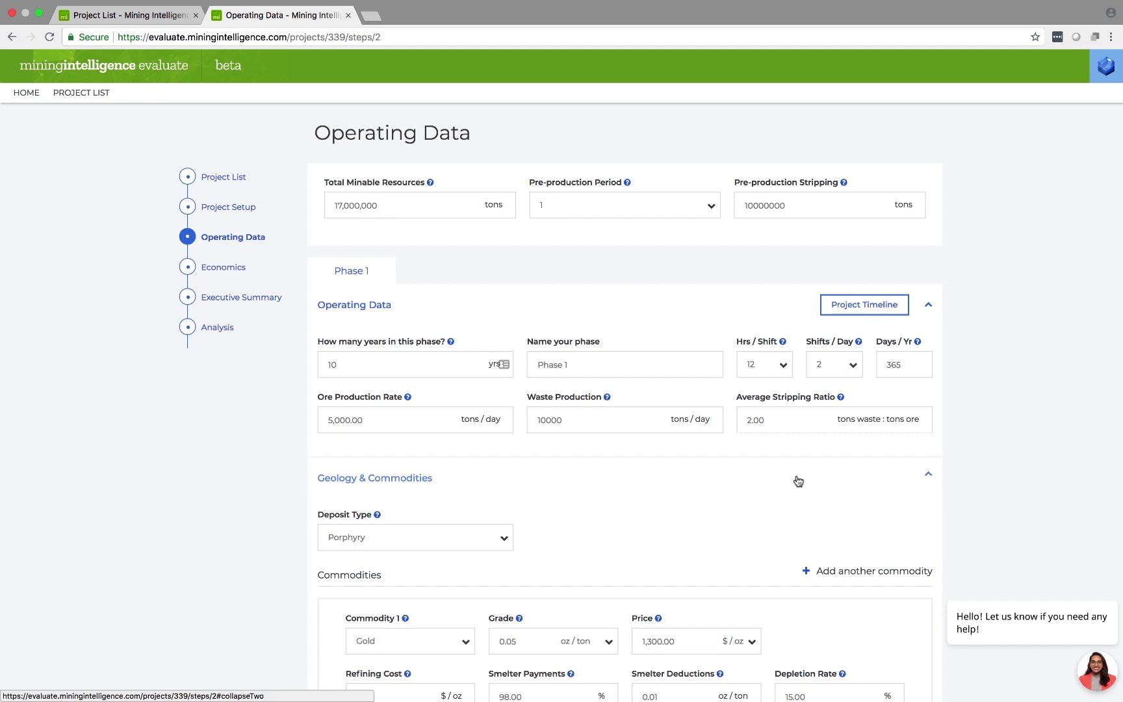
left_click(504, 538)
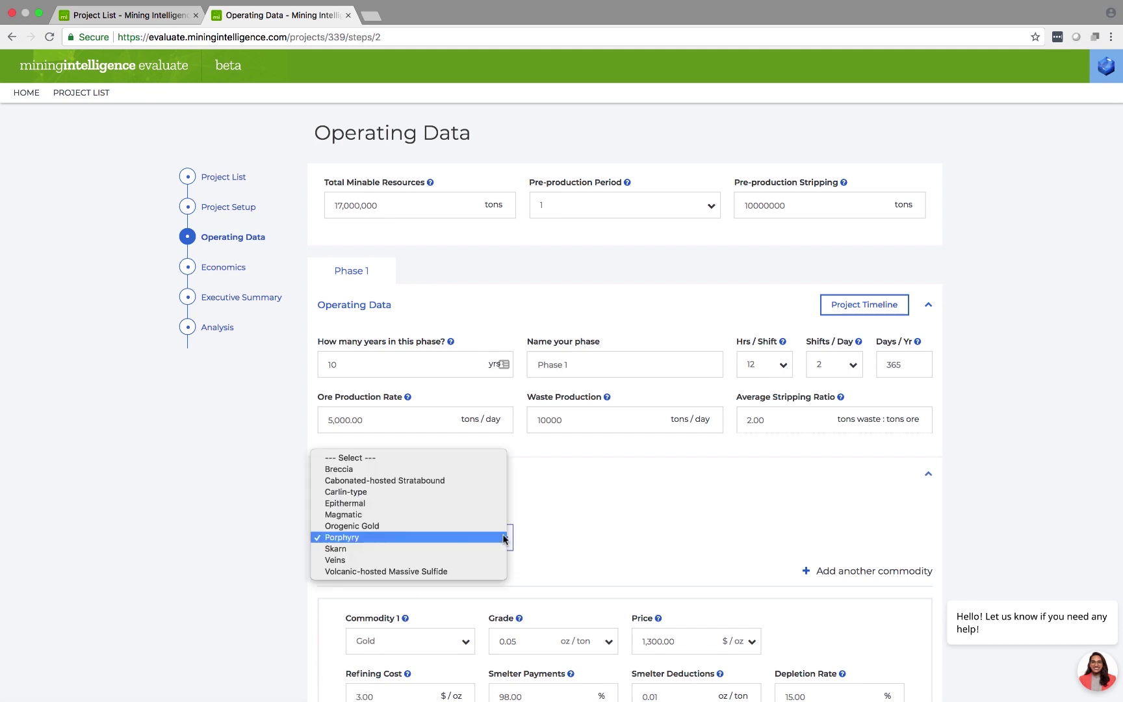
left_click(469, 643)
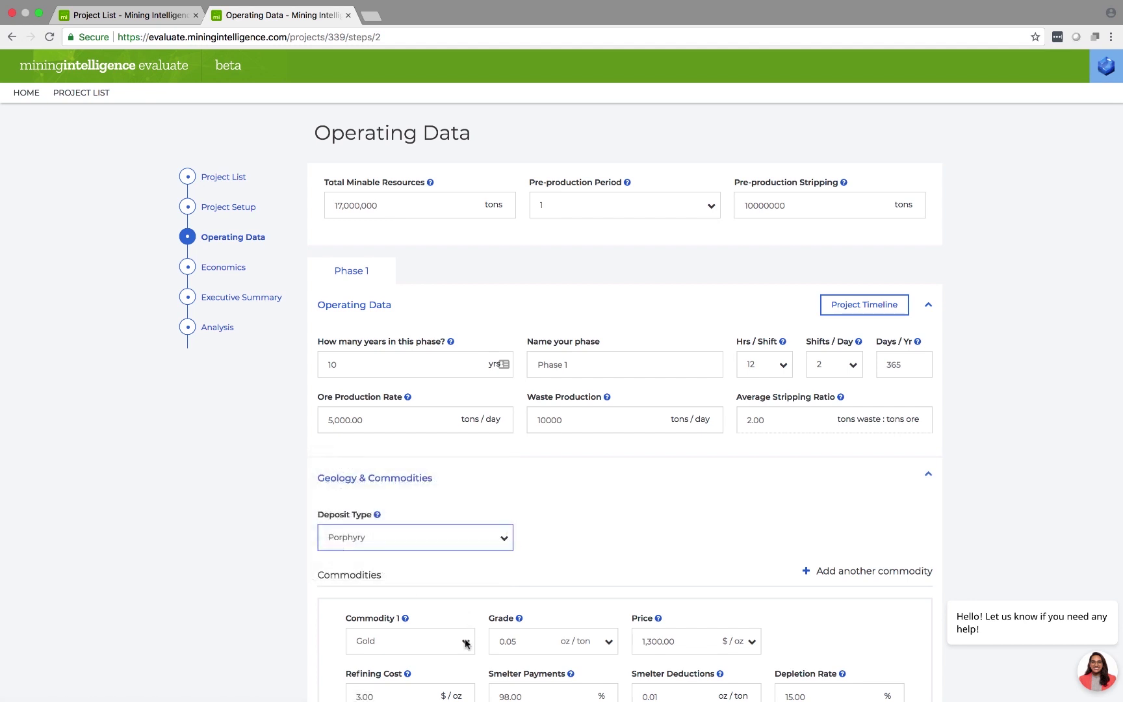
left_click(468, 642)
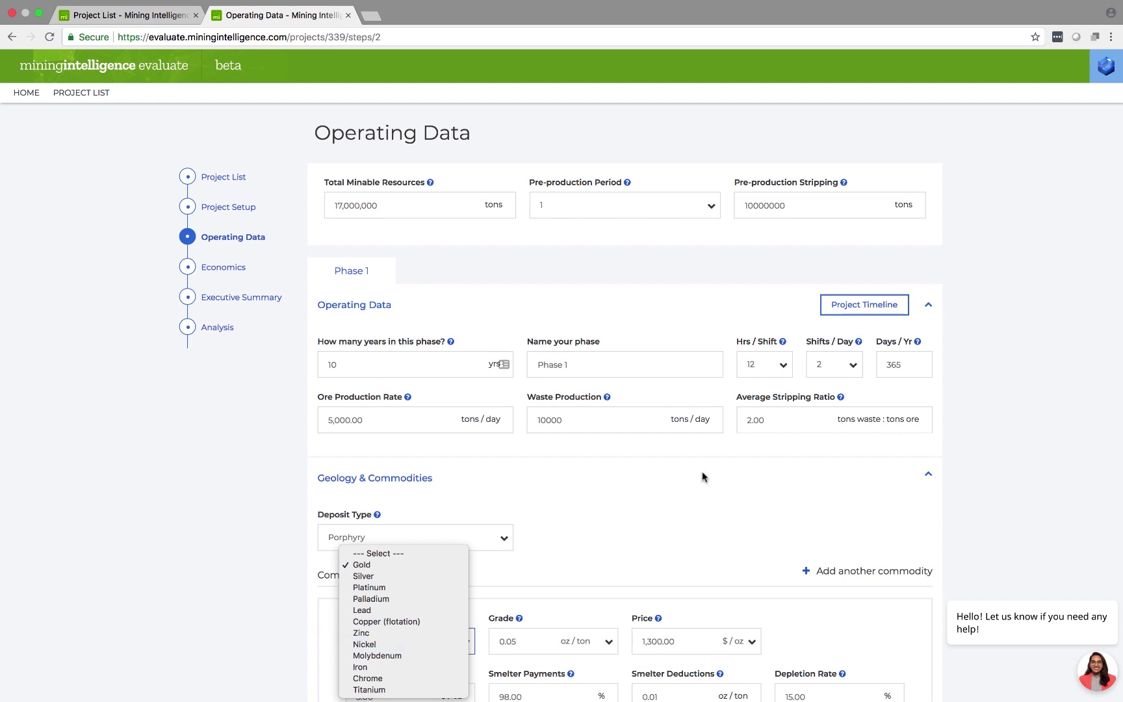
left_click(553, 653)
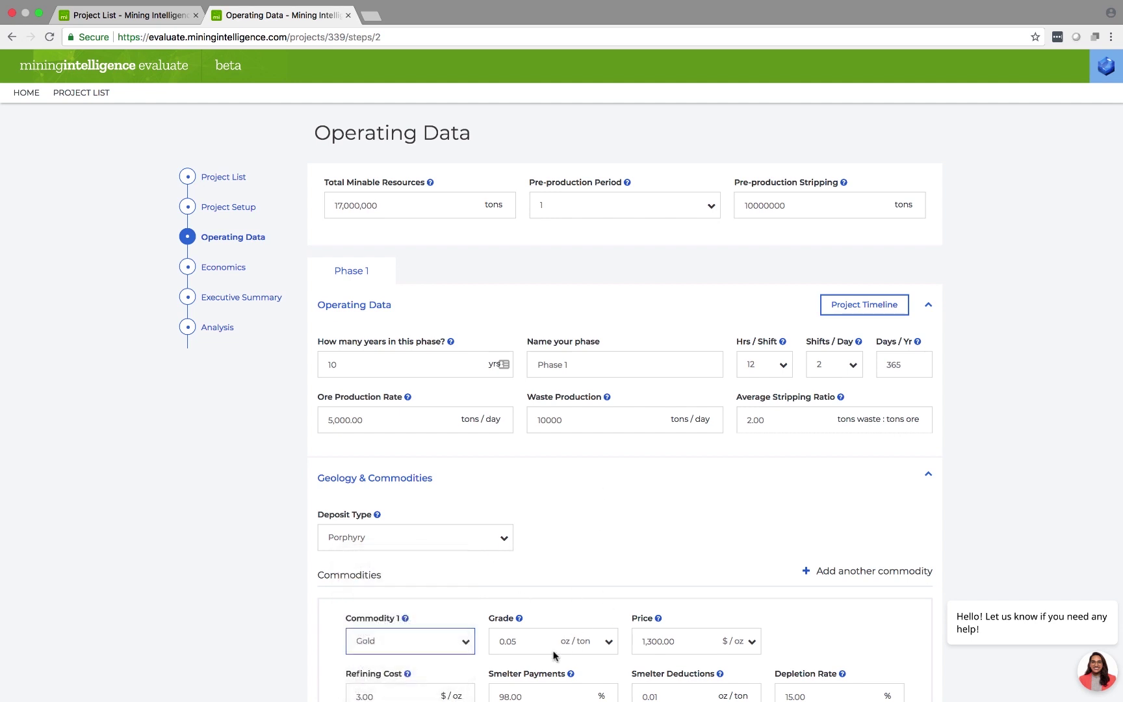
left_click(549, 650)
left_click(677, 645)
scroll(767, 557, "down", 10)
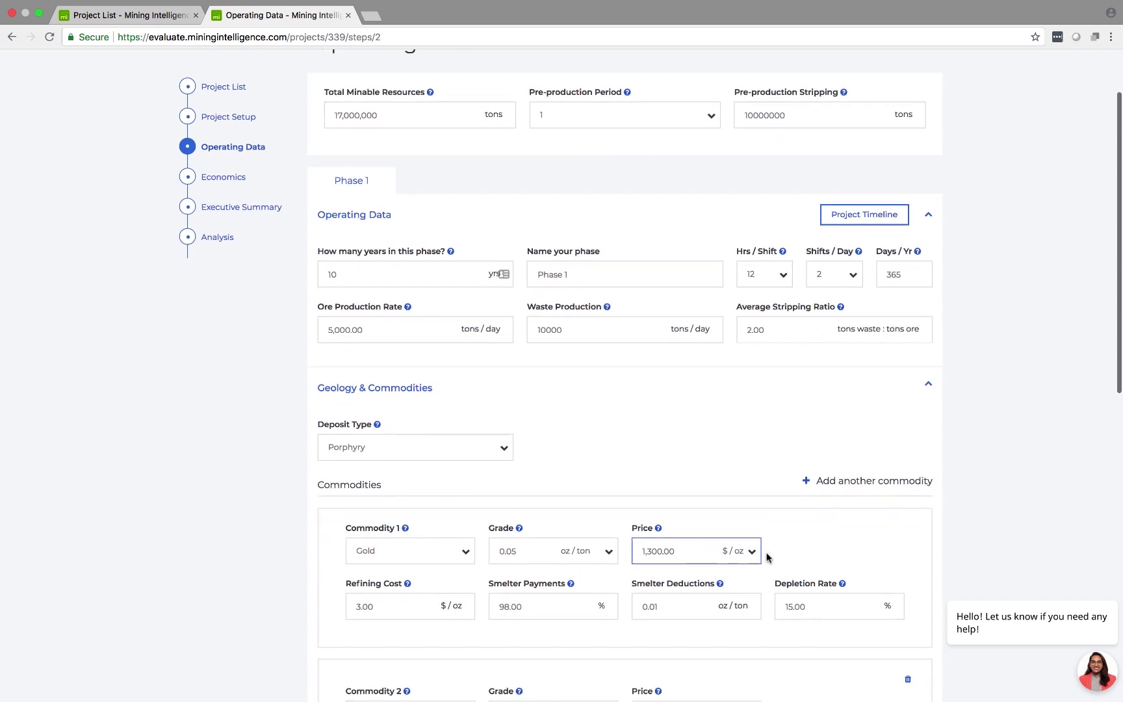
scroll(767, 557, "down", 4)
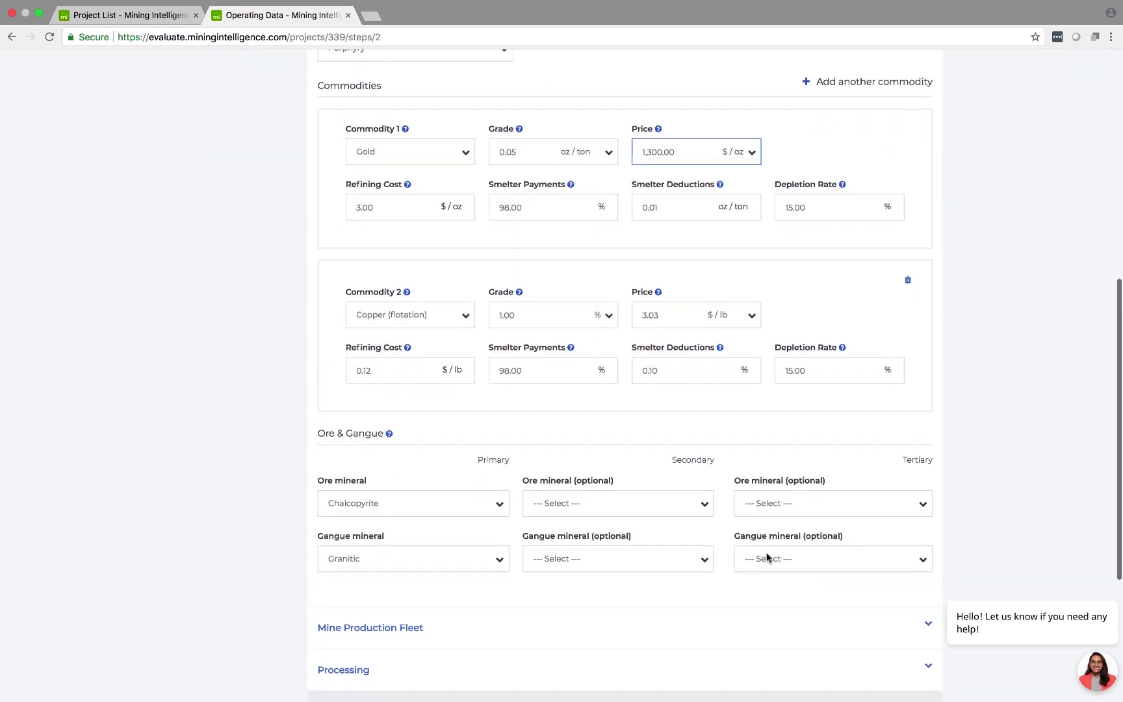
Examine the available primary ore mineral and gangue mineral choices without changing the selections.
left_click(495, 486)
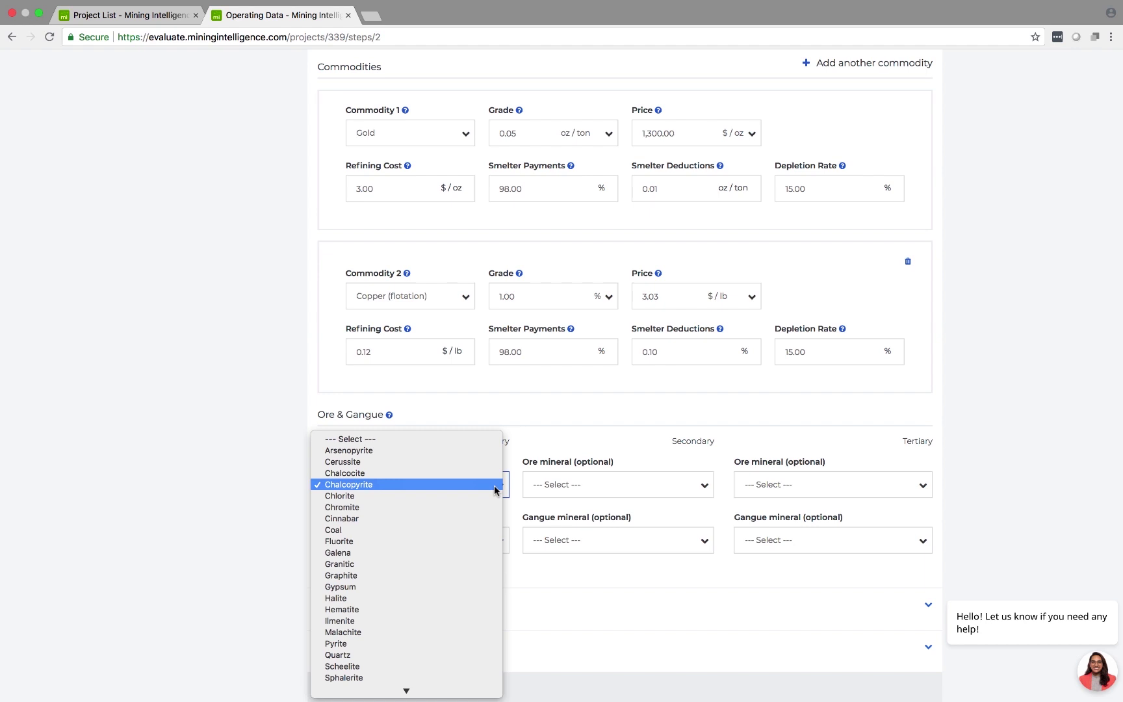
left_click(545, 451)
left_click(468, 542)
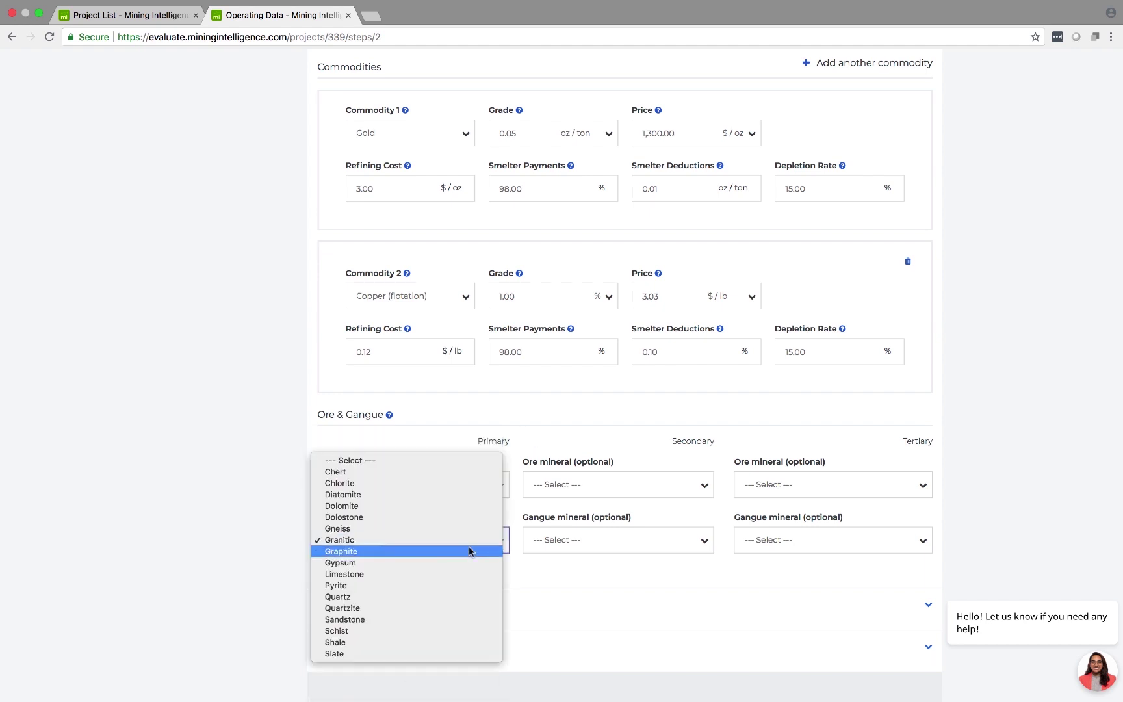
left_click(540, 557)
Expand the Mine Production Fleet section and unlock its optimized equipment values, confirming the unlock.
scroll(848, 617, "down", 5)
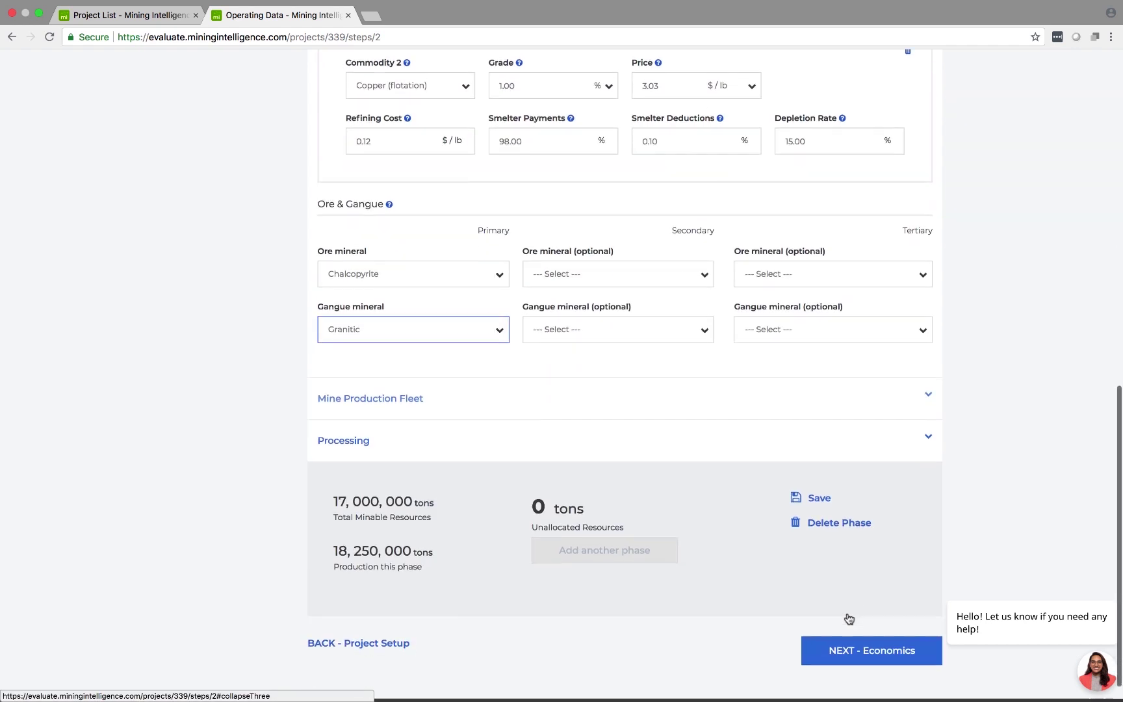
left_click(923, 397)
scroll(764, 377, "down", 5)
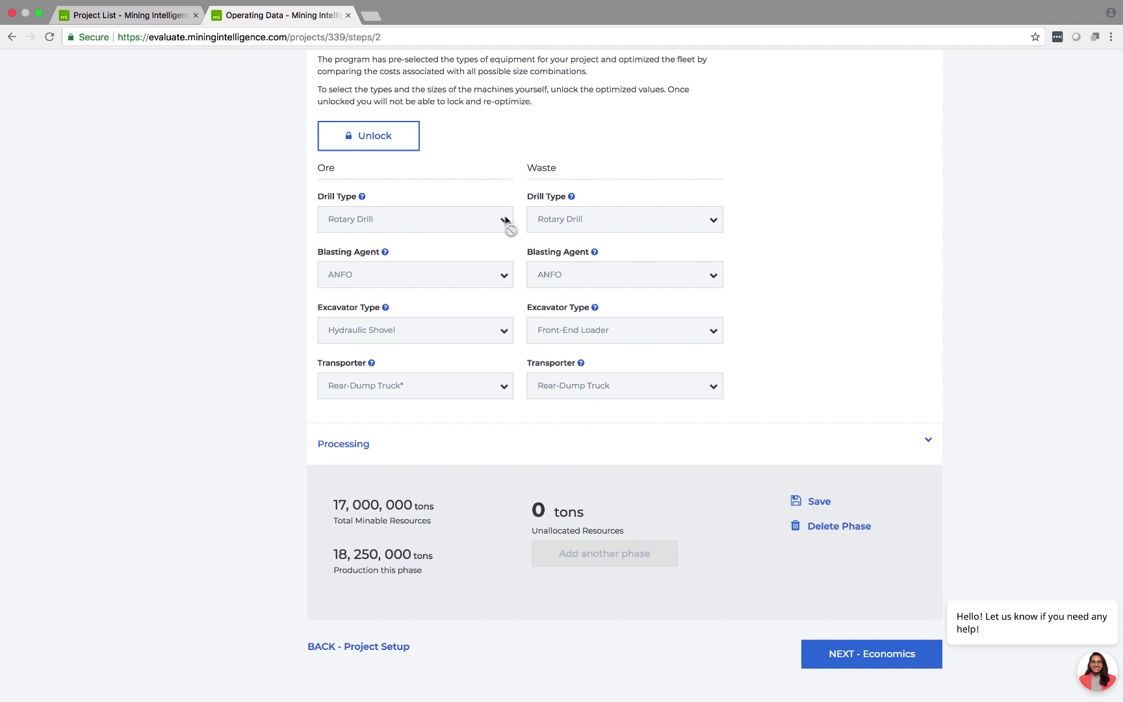
left_click(377, 135)
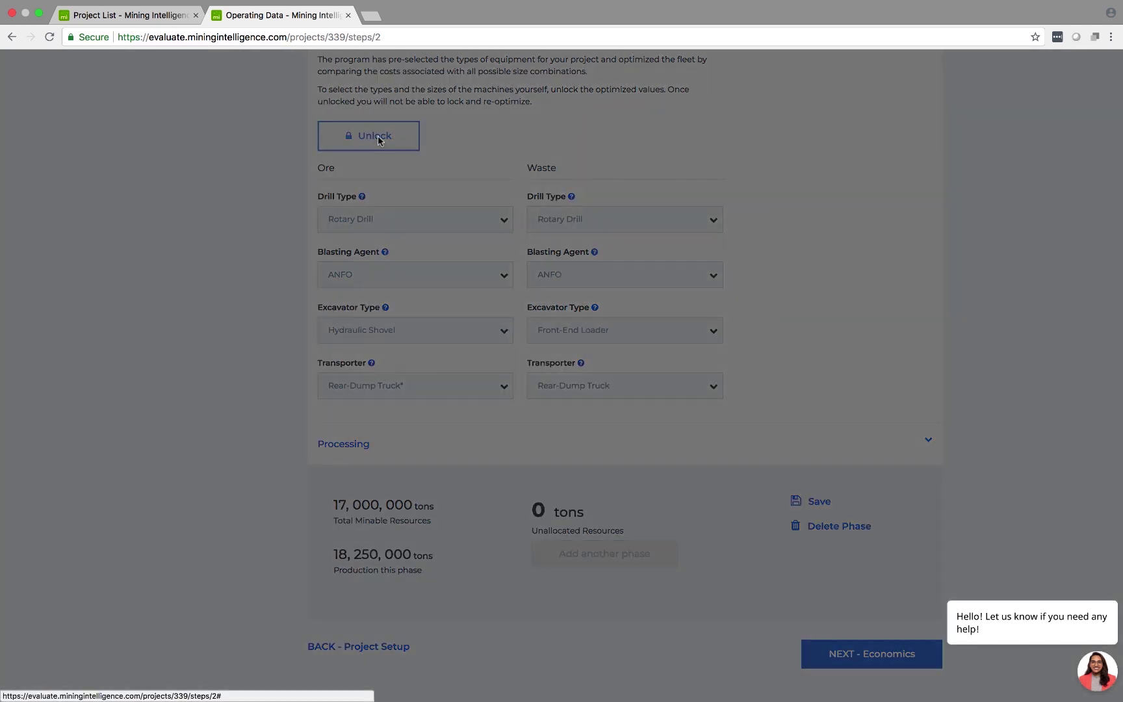
left_click(676, 367)
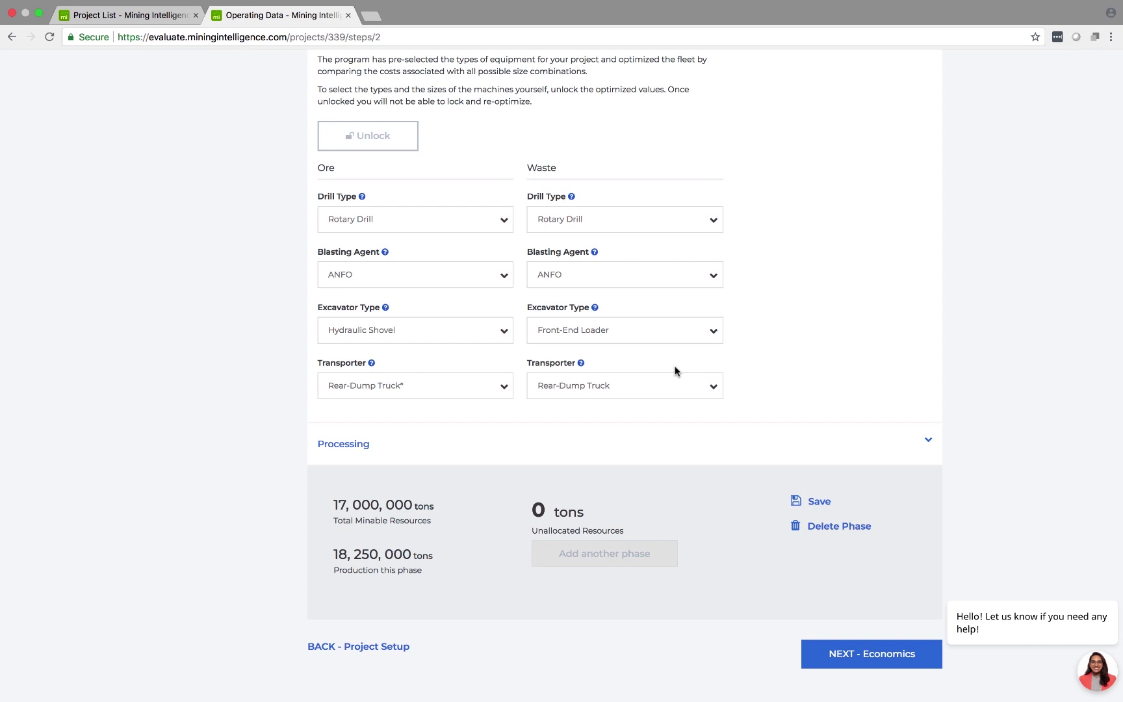
Expand the Processing section and review the processing method, run-of-mine feed size, final grind size and grizzly feed oversized entries.
scroll(863, 346, "down", 1)
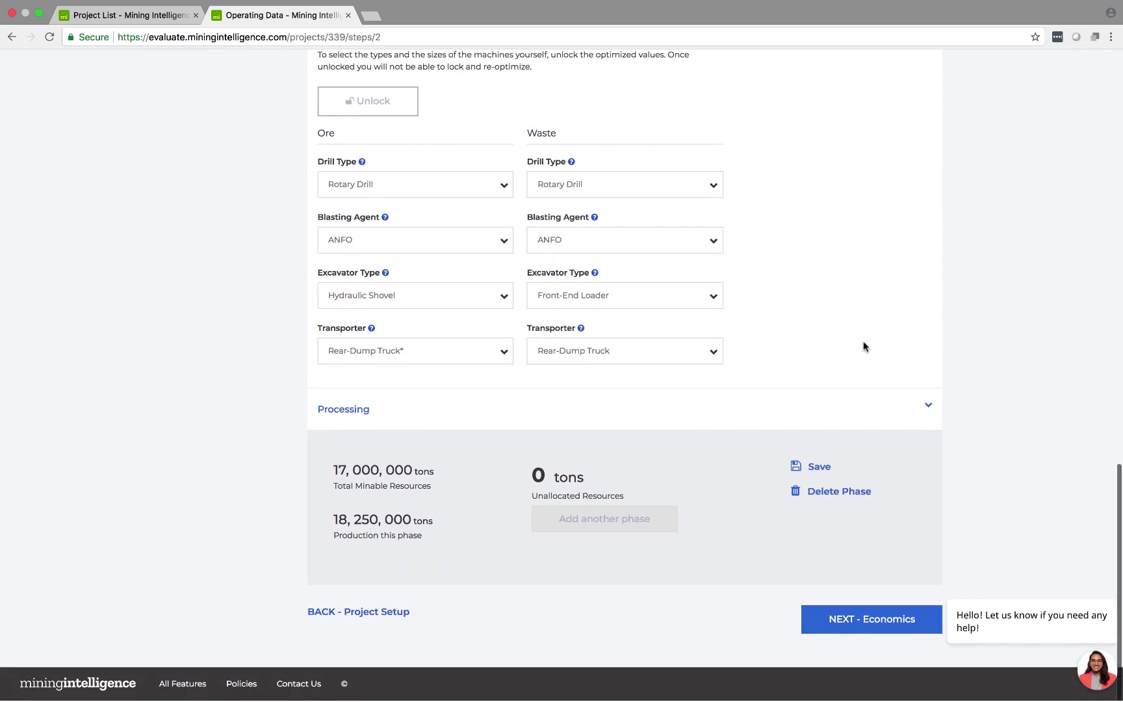
left_click(928, 409)
scroll(871, 312, "down", 3)
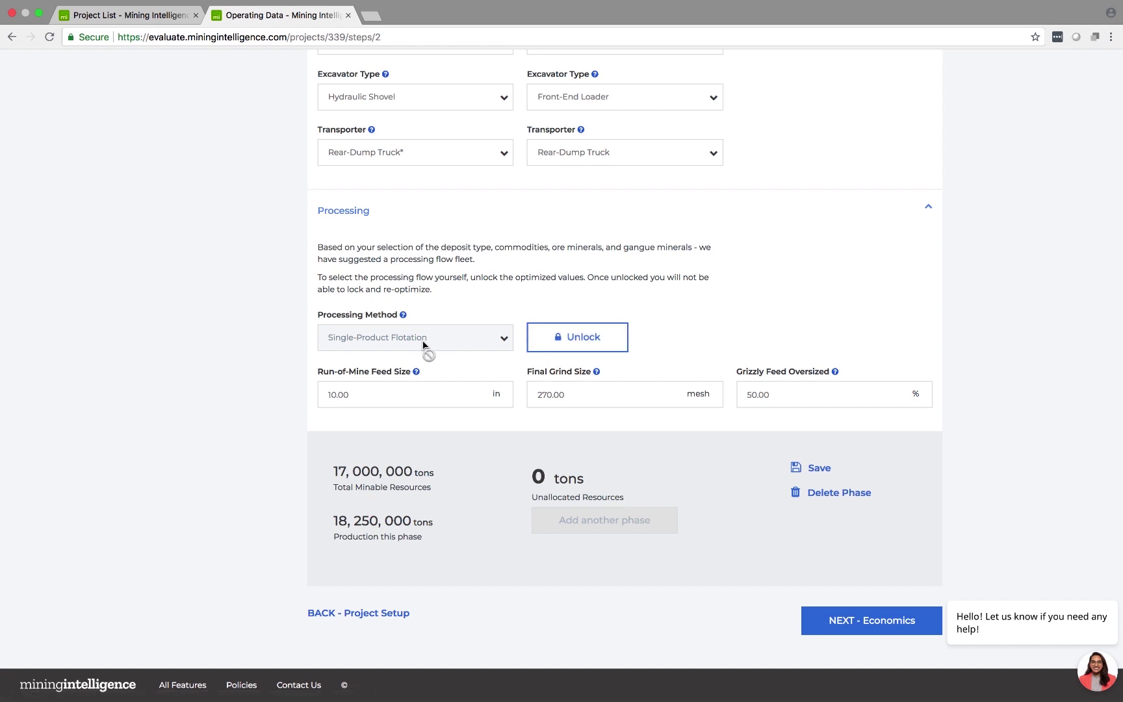
left_click(360, 398)
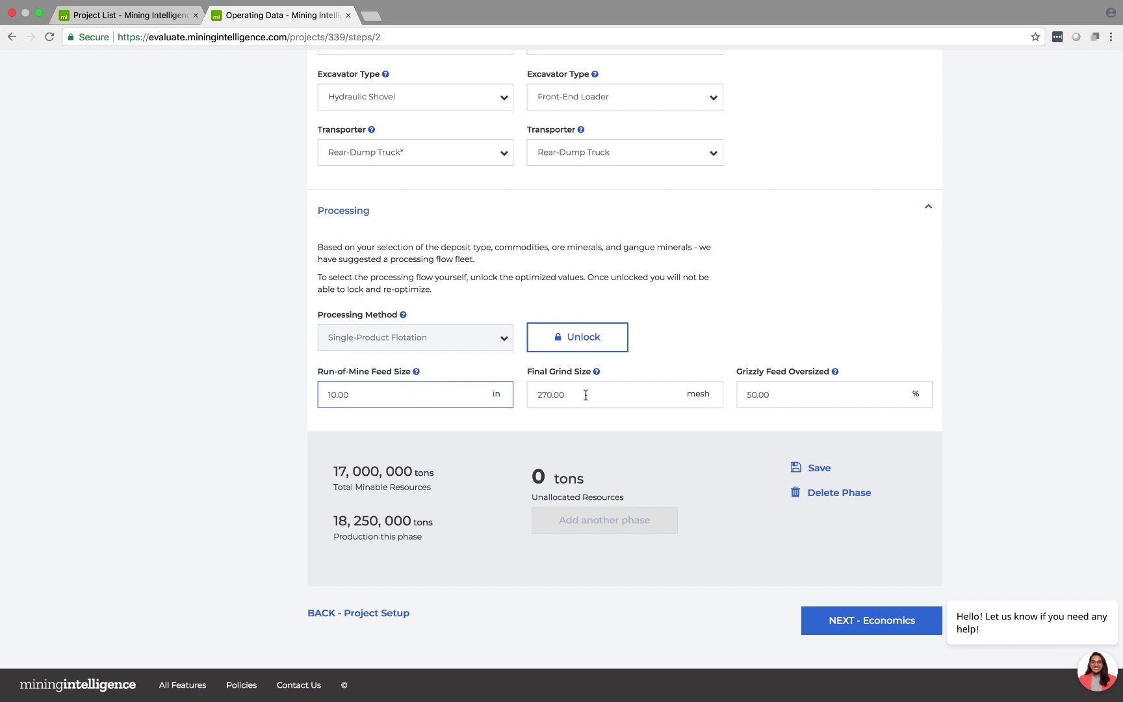
left_click(796, 424)
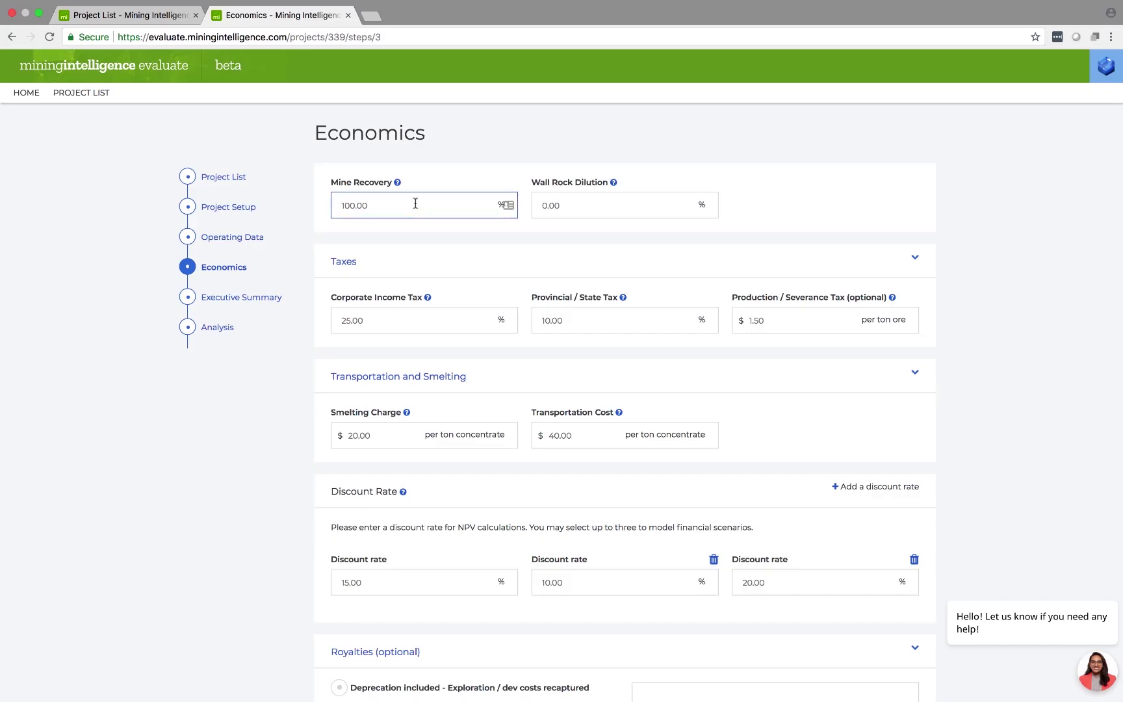
Read the Mine Recovery help note on the Economics page, close it and review the tax, transportation and smelting entries.
left_click(397, 182)
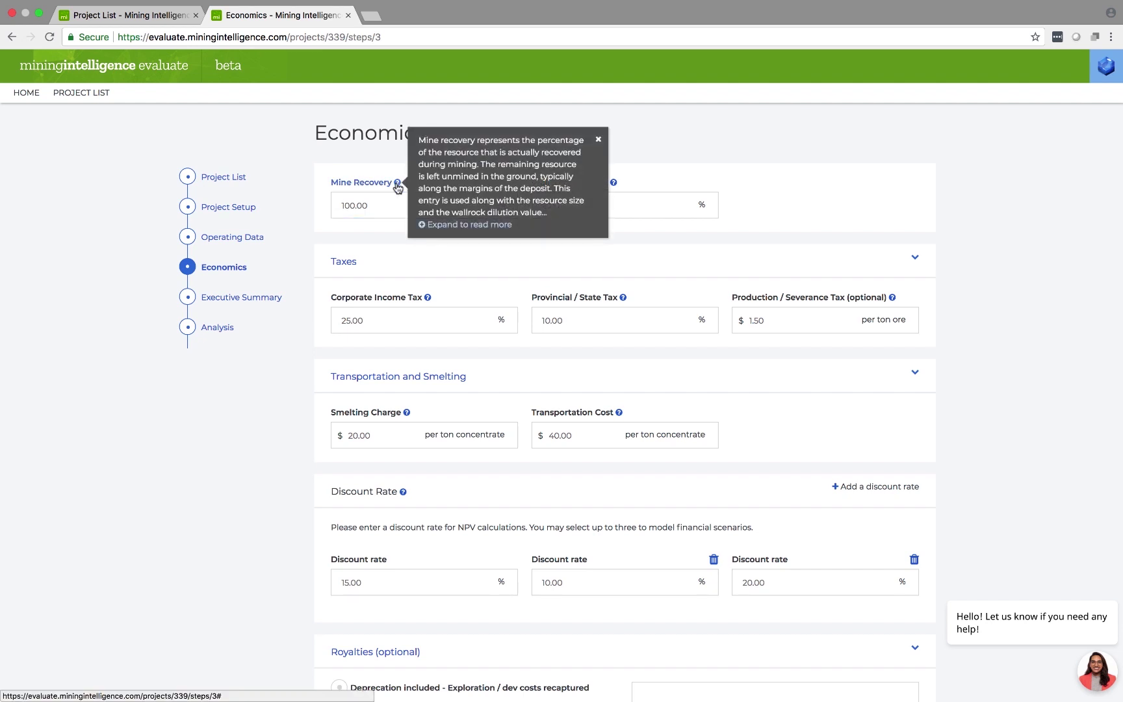
left_click(599, 141)
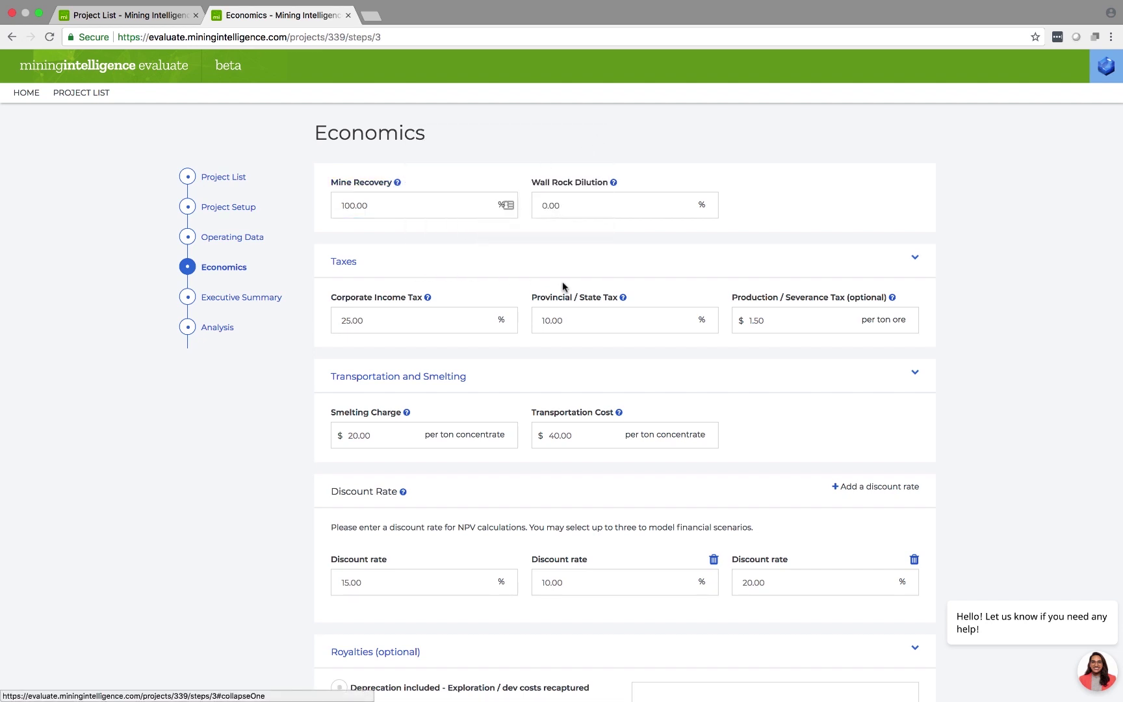
scroll(562, 288, "down", 2)
scroll(561, 283, "down", 3)
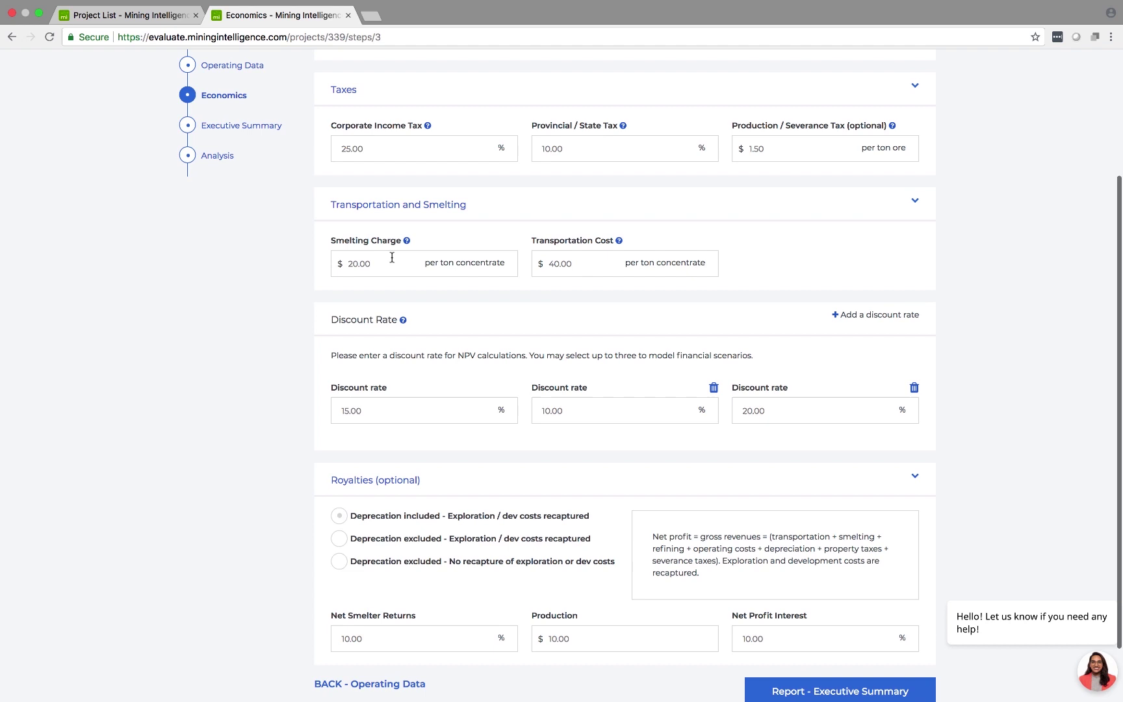
Compare the royalty depreciation options and leave "Deprecation included - Exploration / dev costs recaptured" selected.
scroll(607, 261, "down", 2)
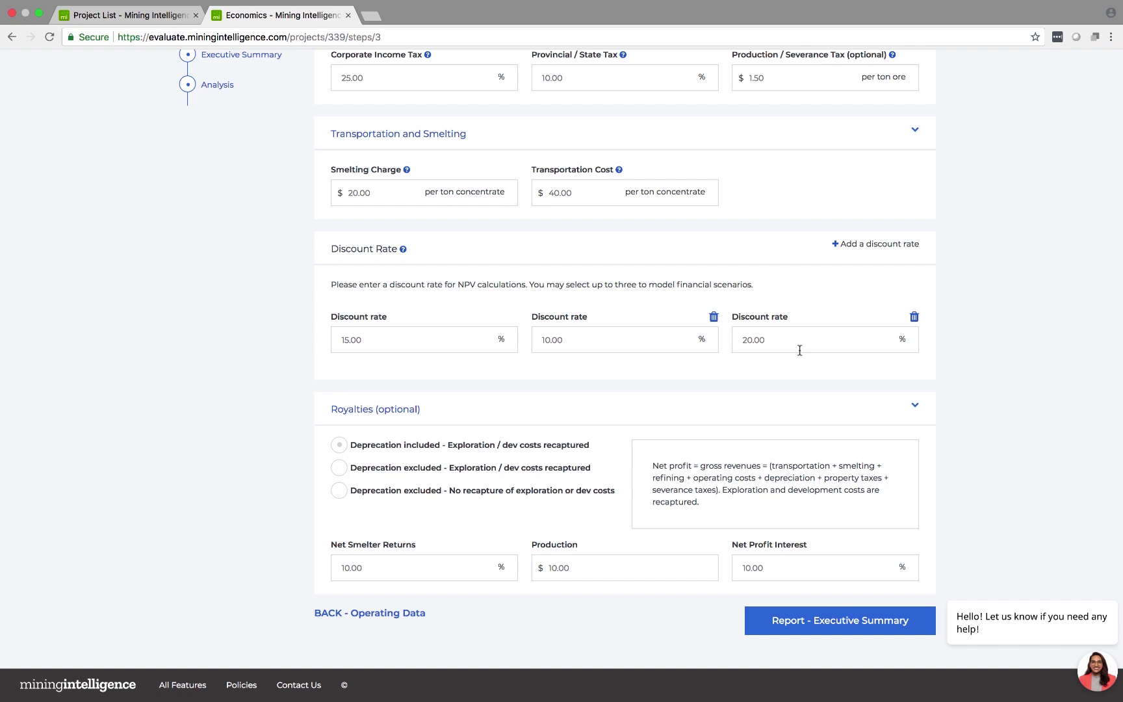
left_click(339, 468)
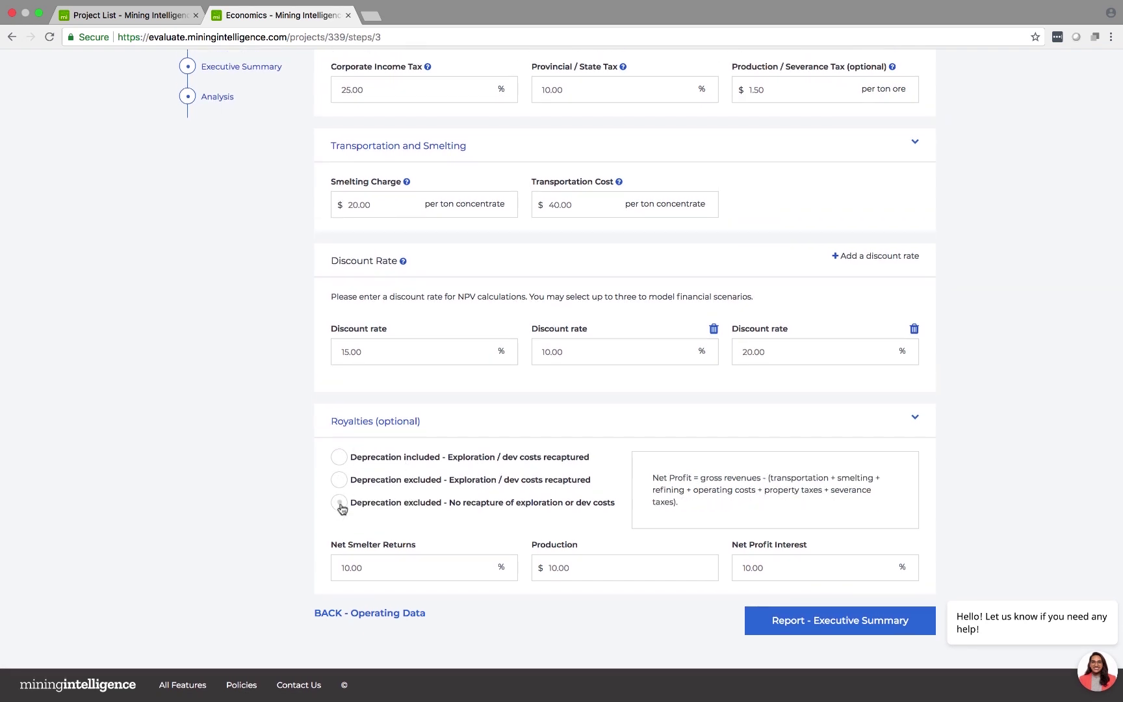
left_click(340, 457)
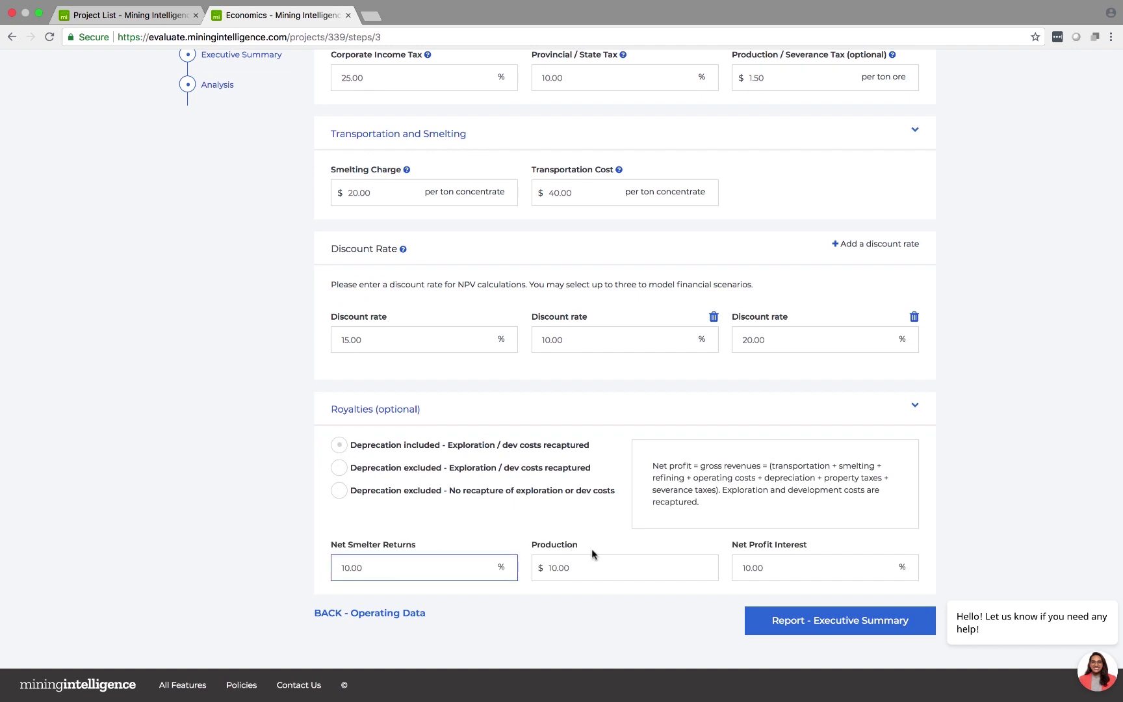